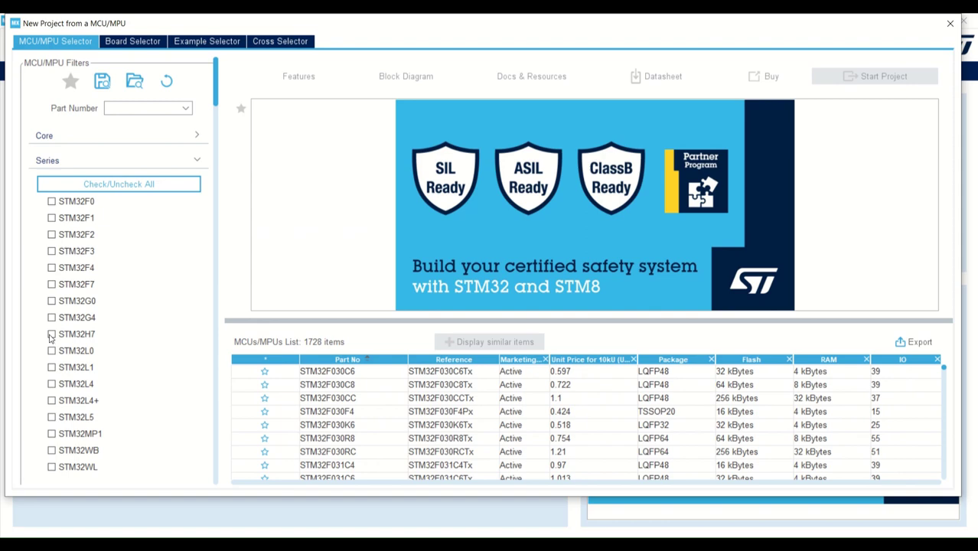
Filter the MCU list to the STM32H7 series and the STM32H745/755 line.
scroll(57, 339, "down", 5)
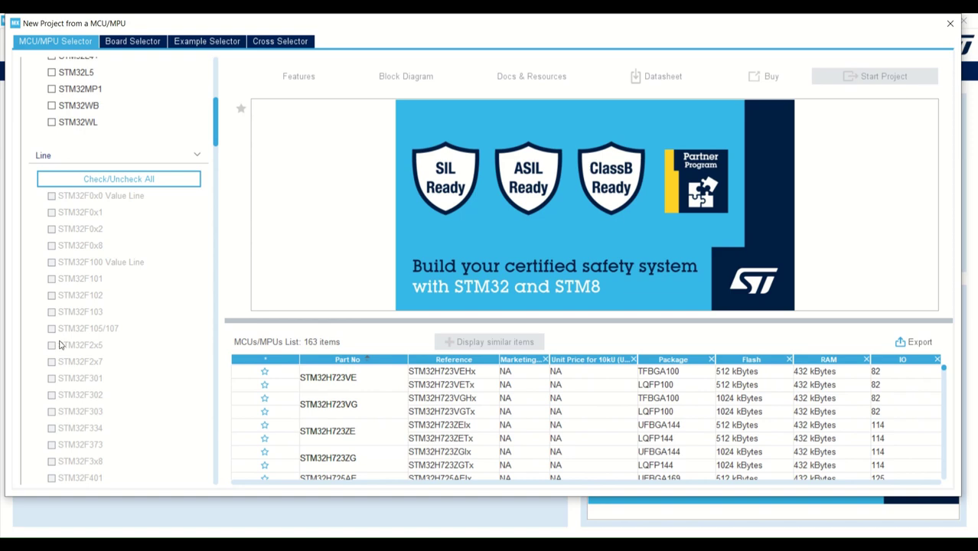
scroll(59, 345, "down", 10)
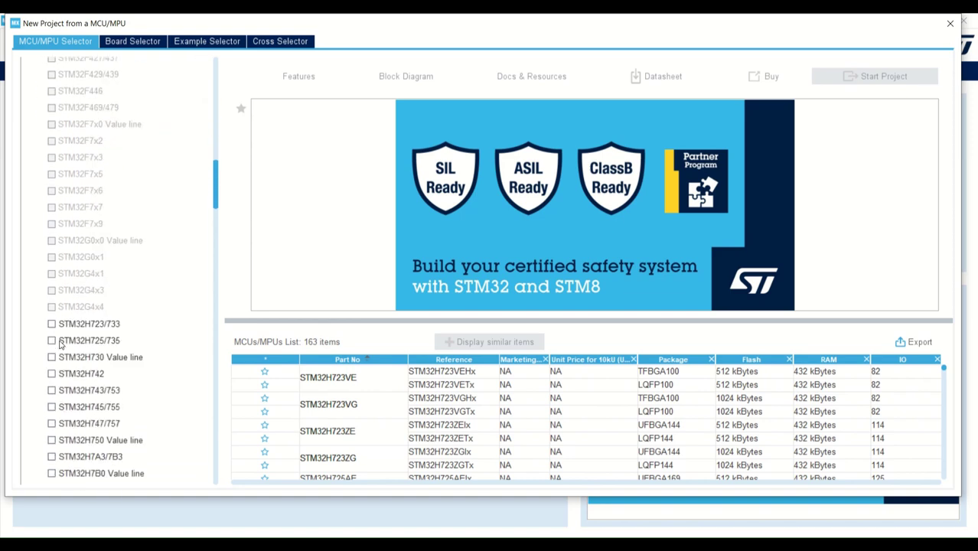
left_click(52, 407)
Restrict the MCU list to the LQFP144 package and start a project for the STM32H755ZI.
scroll(52, 410, "down", 15)
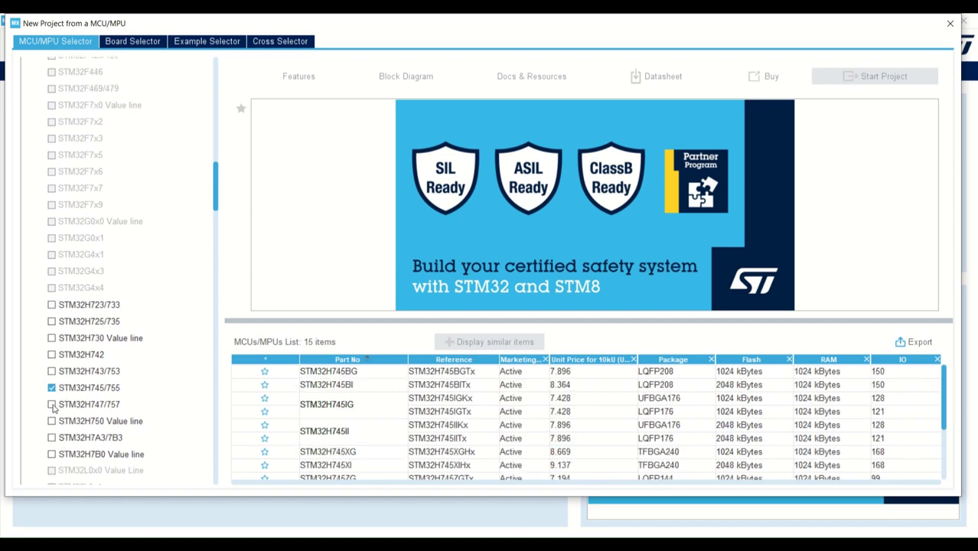
scroll(52, 411, "down", 8)
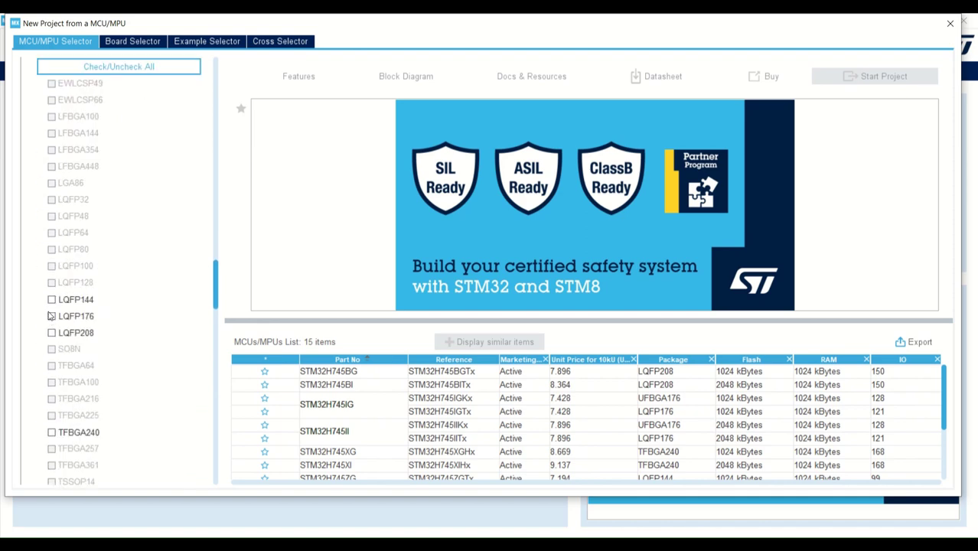
left_click(51, 301)
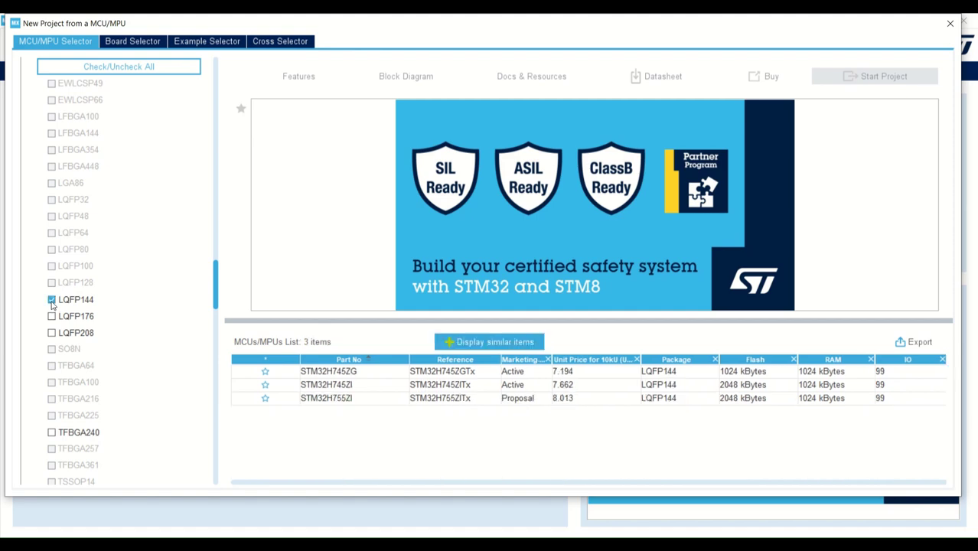
double_click(349, 399)
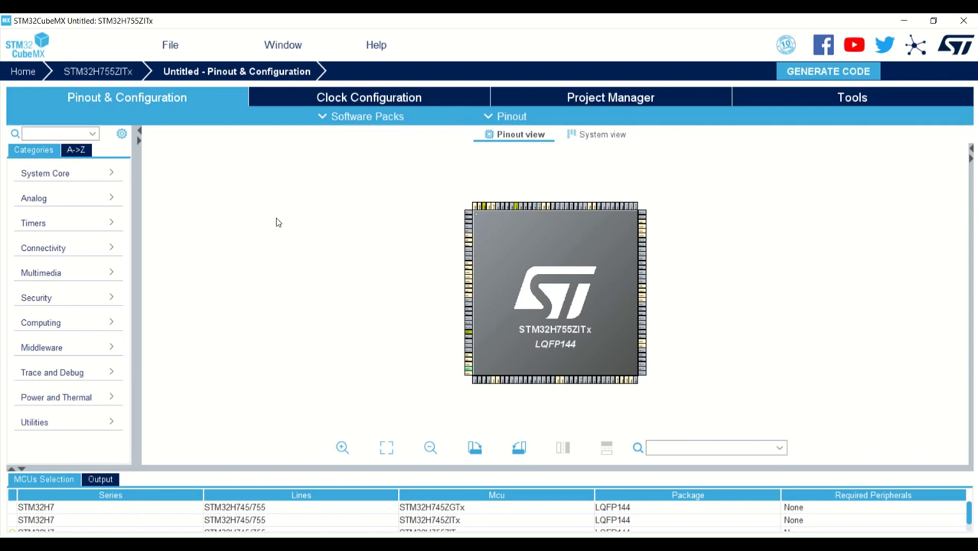
Set pin PE1 to GPIO_Output and reserve it for the Cortex-M7 core.
scroll(513, 250, "up", 1)
scroll(476, 278, "up", 1)
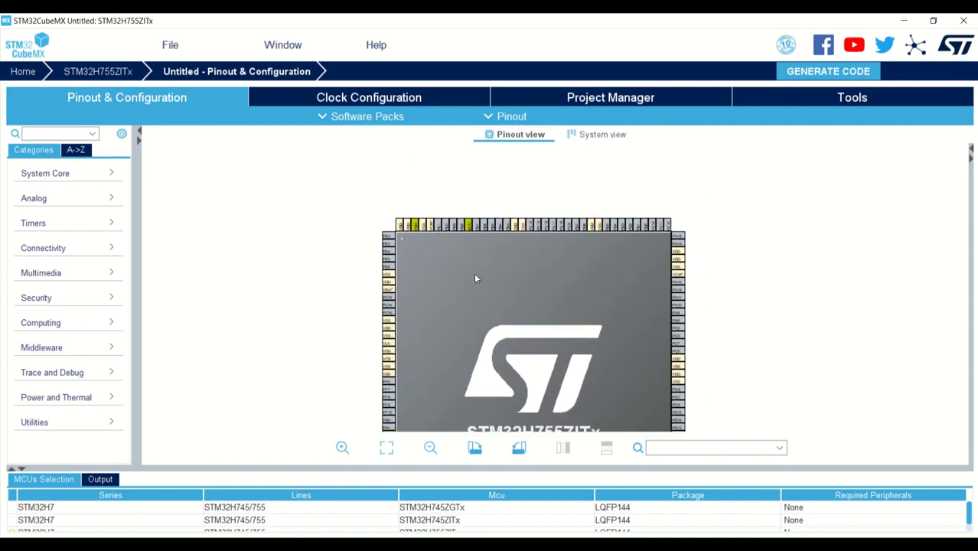
scroll(476, 279, "up", 4)
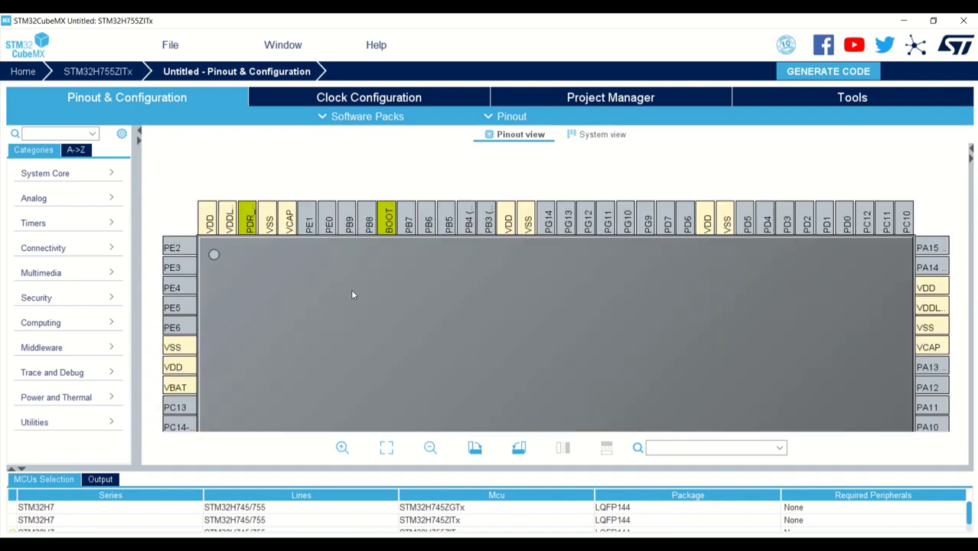
scroll(352, 295, "up", 2)
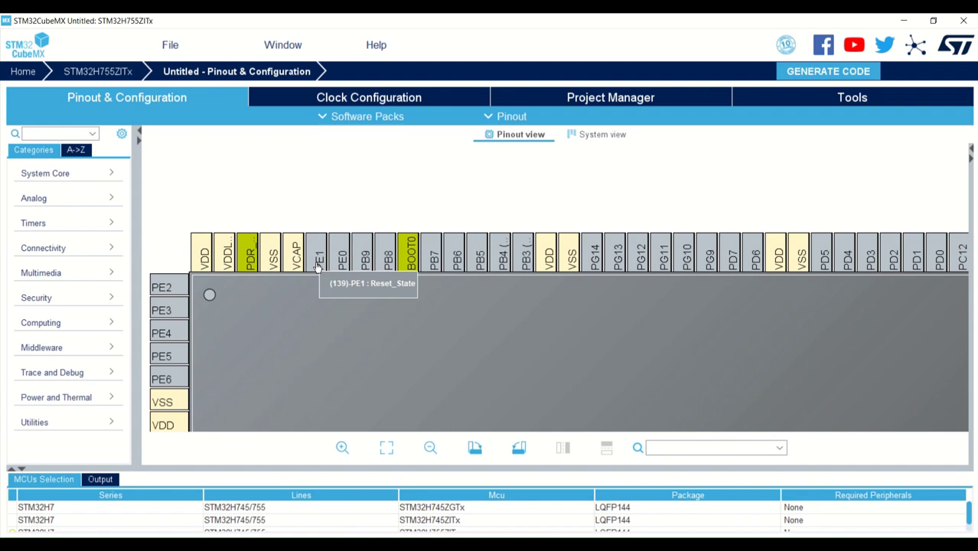
left_click(318, 266)
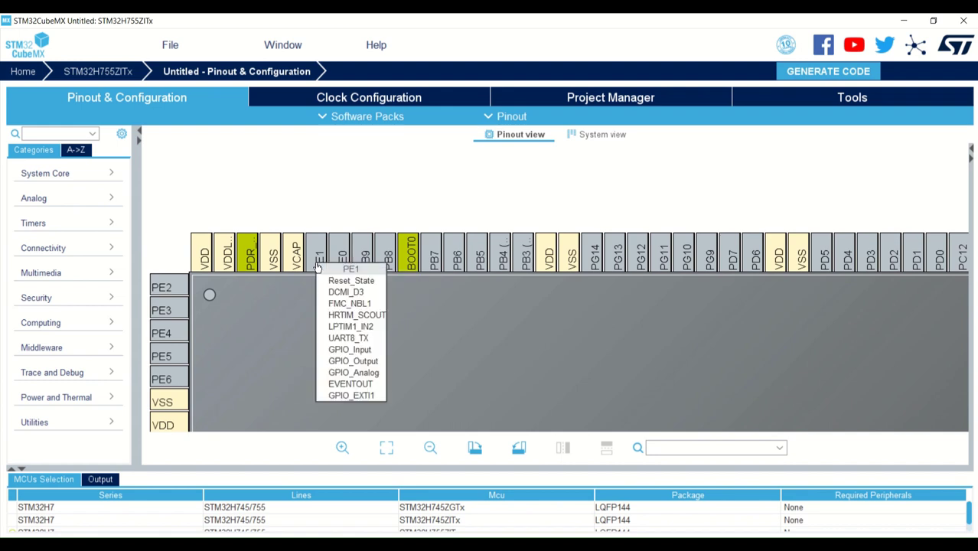
left_click(363, 362)
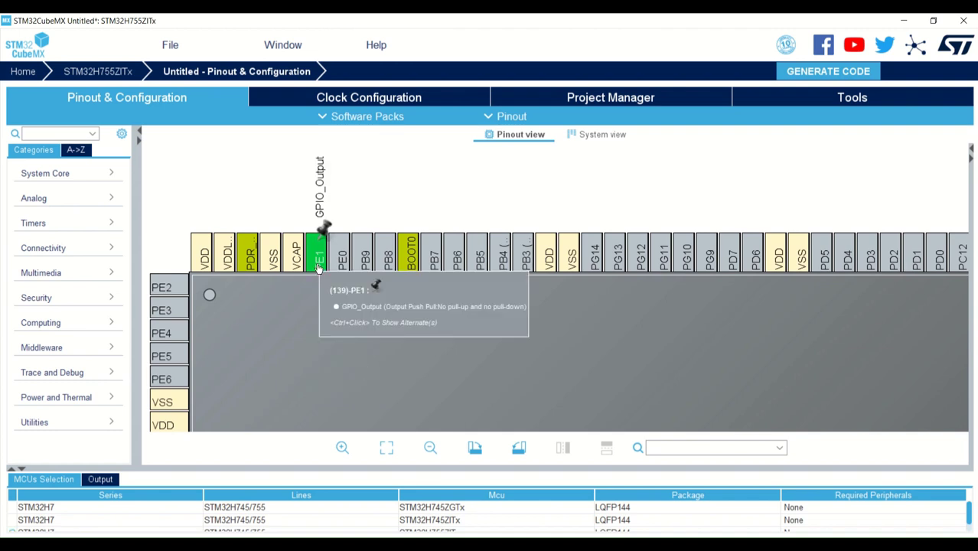
right_click(318, 268)
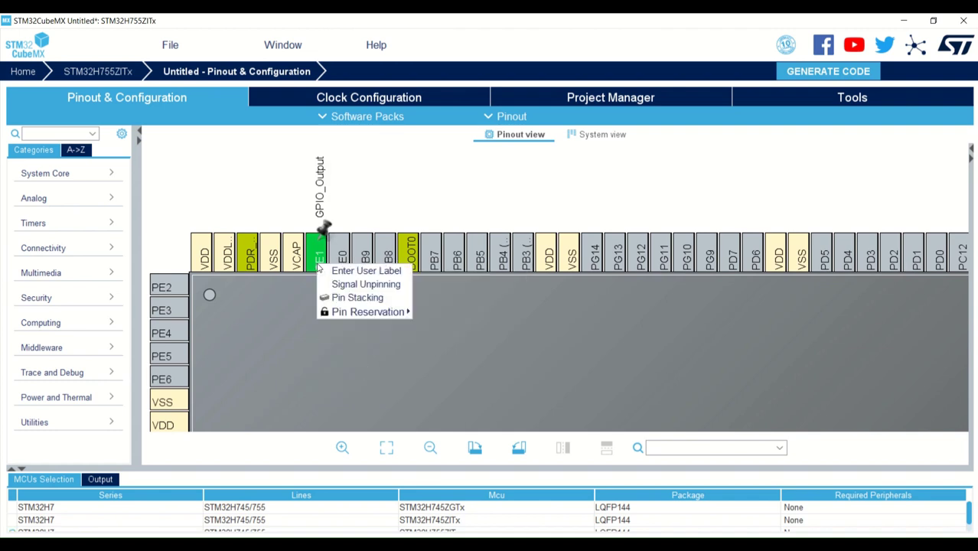
mouse_move(351, 311)
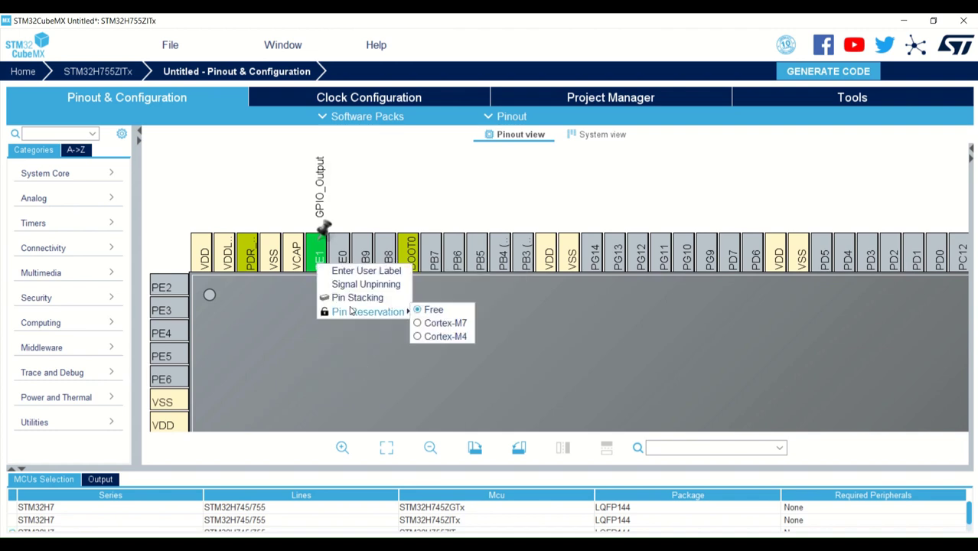
left_click(438, 324)
Set pin PB14 to GPIO_Output and reserve it for the Cortex-M4 core.
left_click_drag(485, 338, 287, 248)
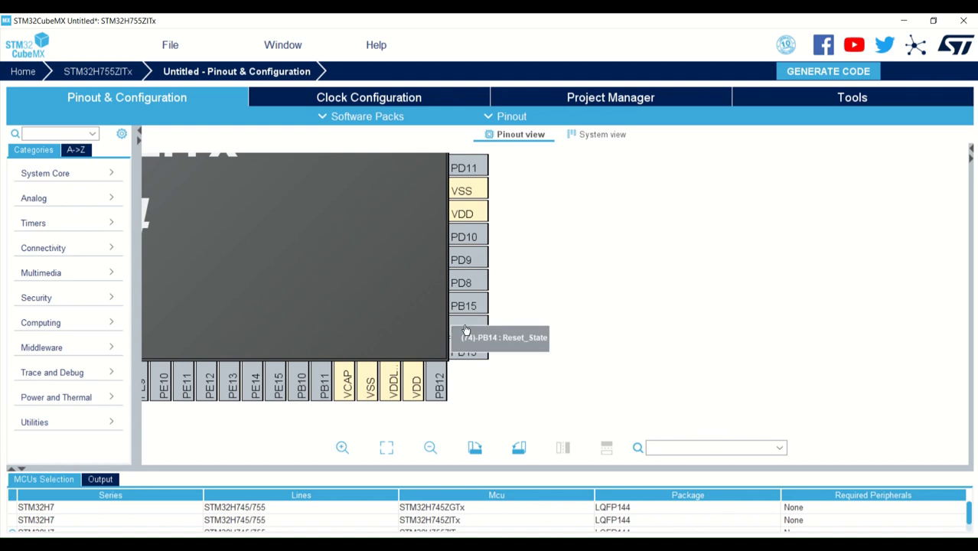
left_click(466, 330)
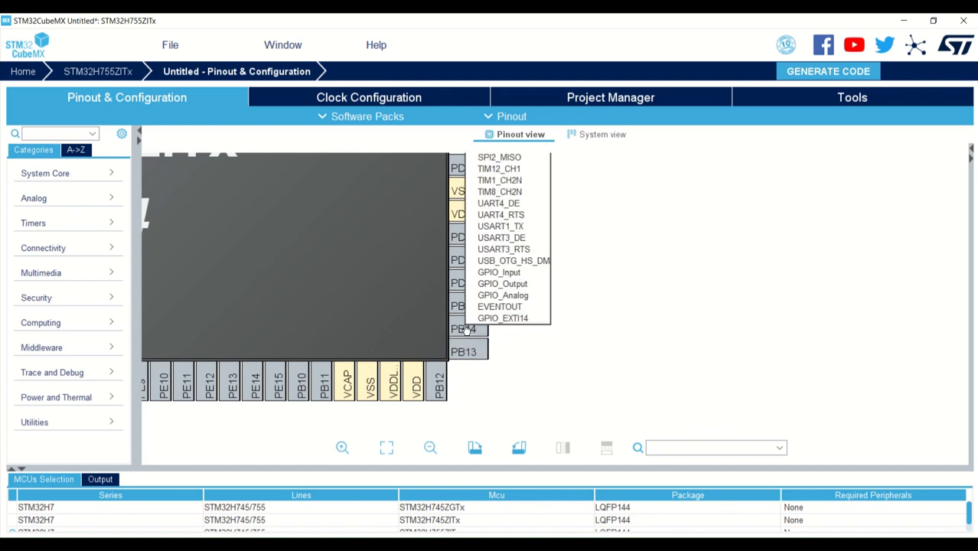
left_click(508, 283)
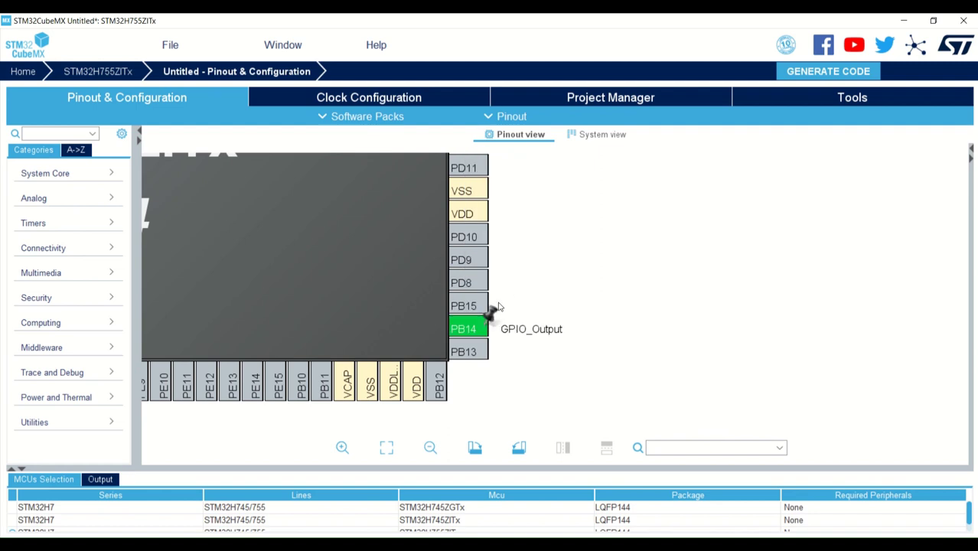
right_click(465, 329)
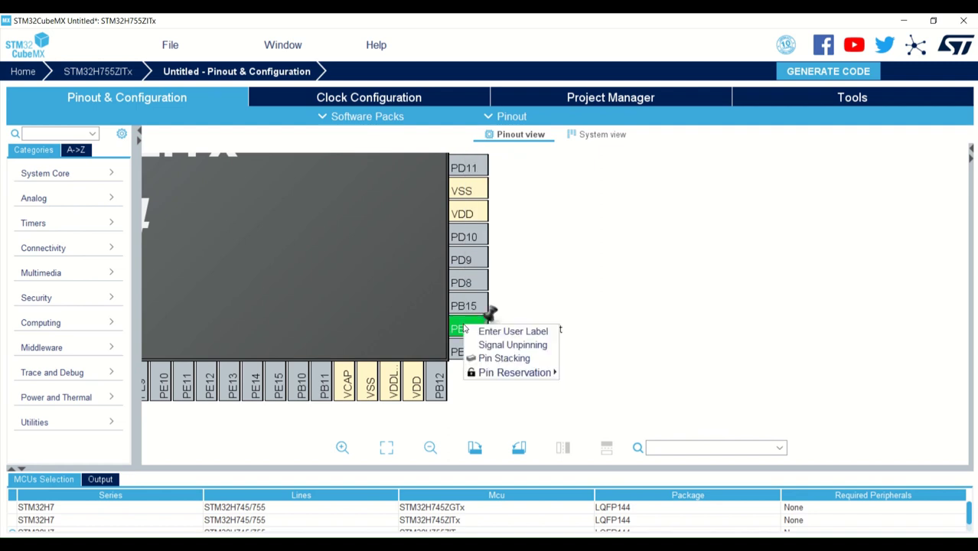
mouse_move(504, 374)
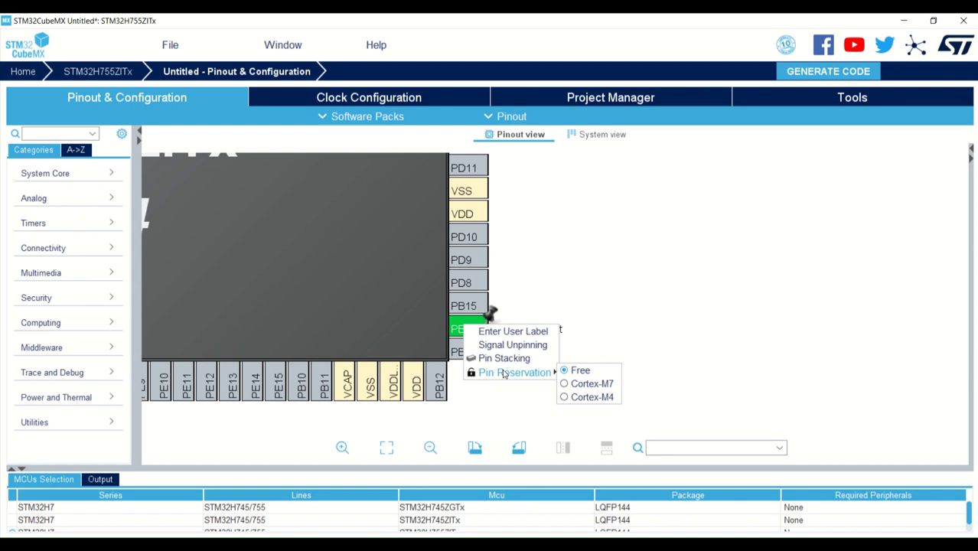
left_click(590, 397)
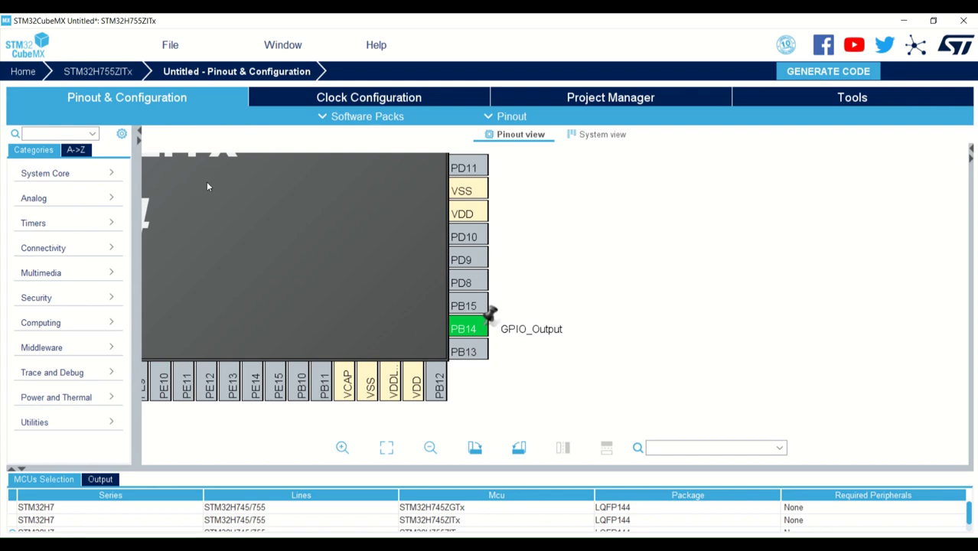
Set the RCC SupplySource parameter to PWR_DIRECT_SMPS_SUPPLY.
left_click(99, 177)
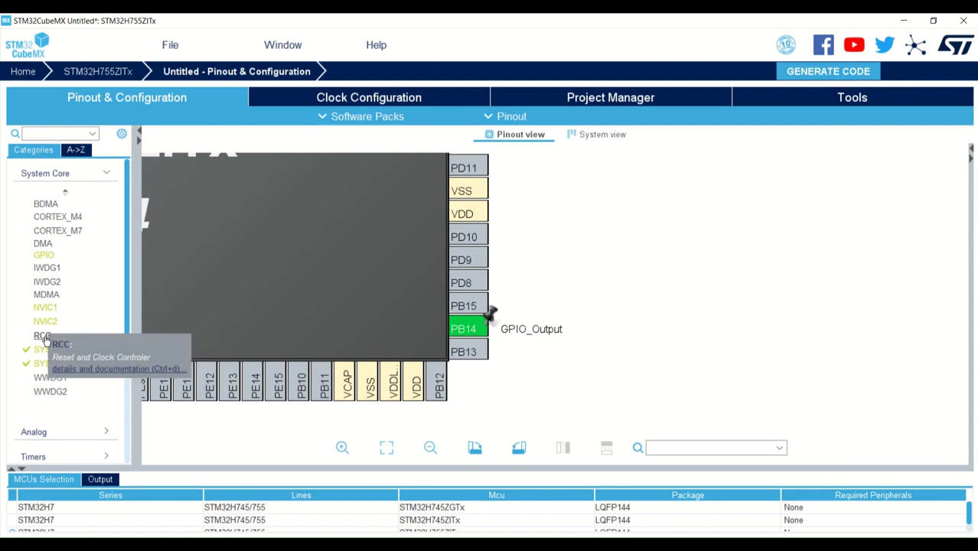
left_click(42, 336)
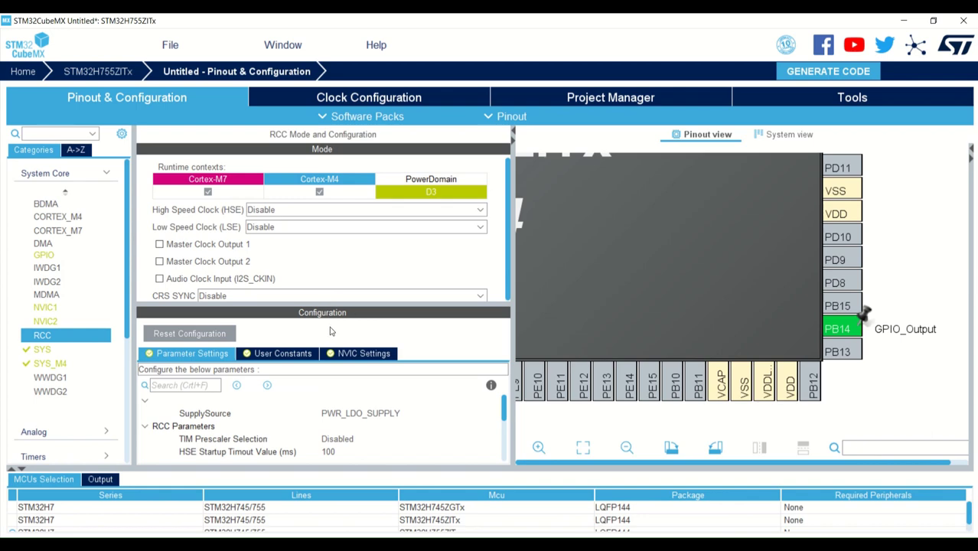
left_click(222, 332)
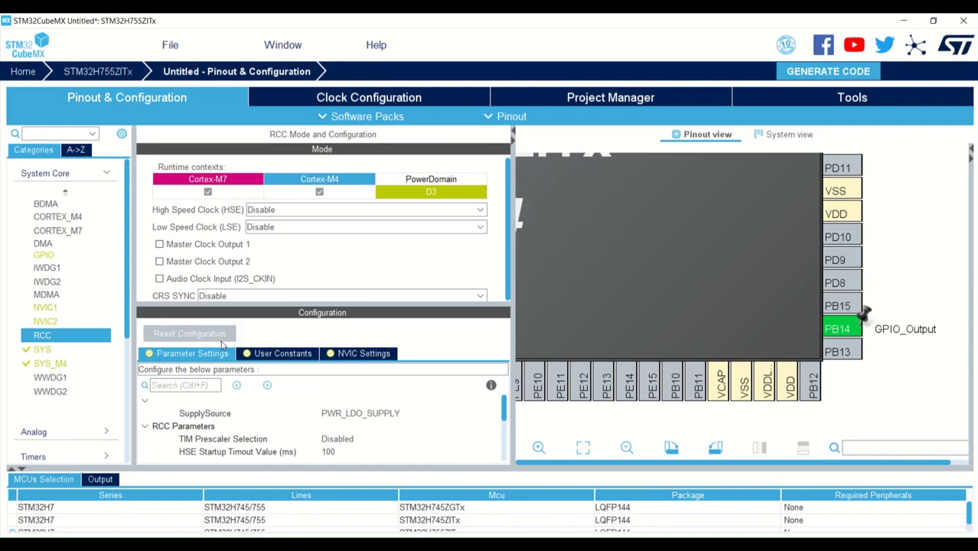
left_click(375, 414)
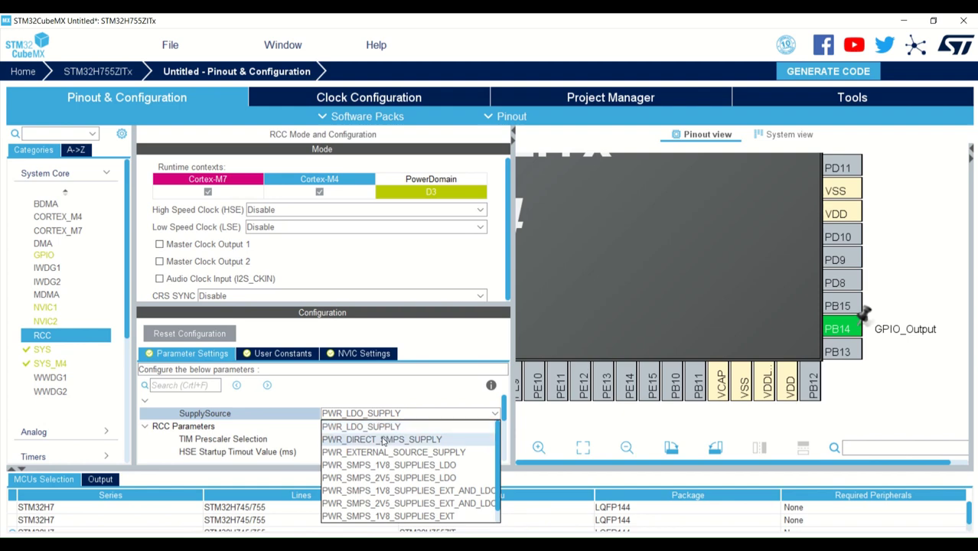
left_click(383, 440)
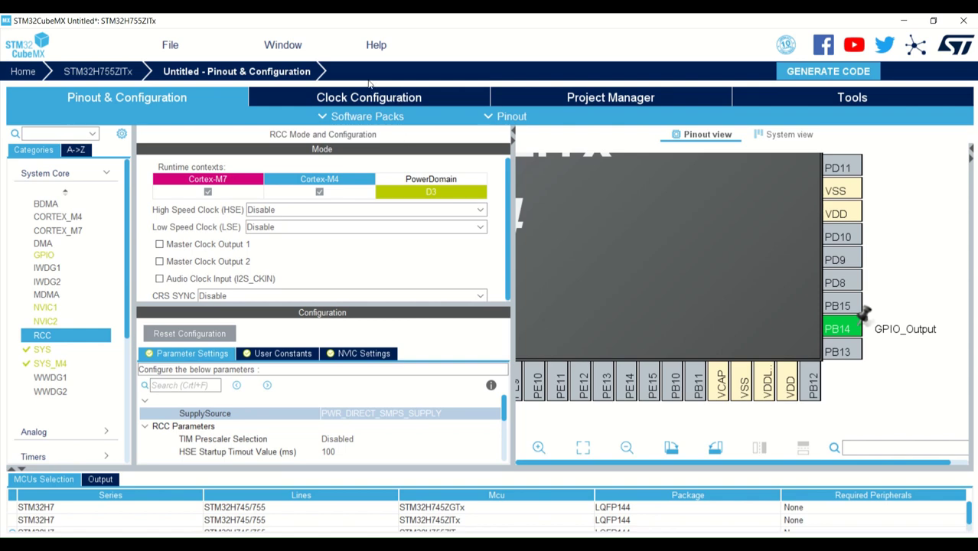
Set the clock after the D1CPRE prescaler to 480 MHz, letting the clock wizard use other sources.
left_click(405, 98)
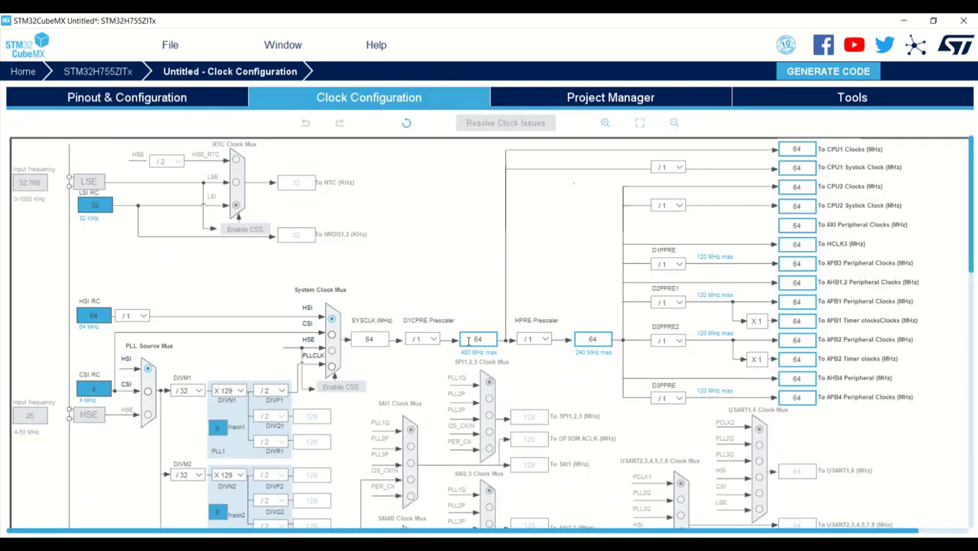
left_click(469, 341)
type("480")
key("Delete")
key("Delete")
key("Return")
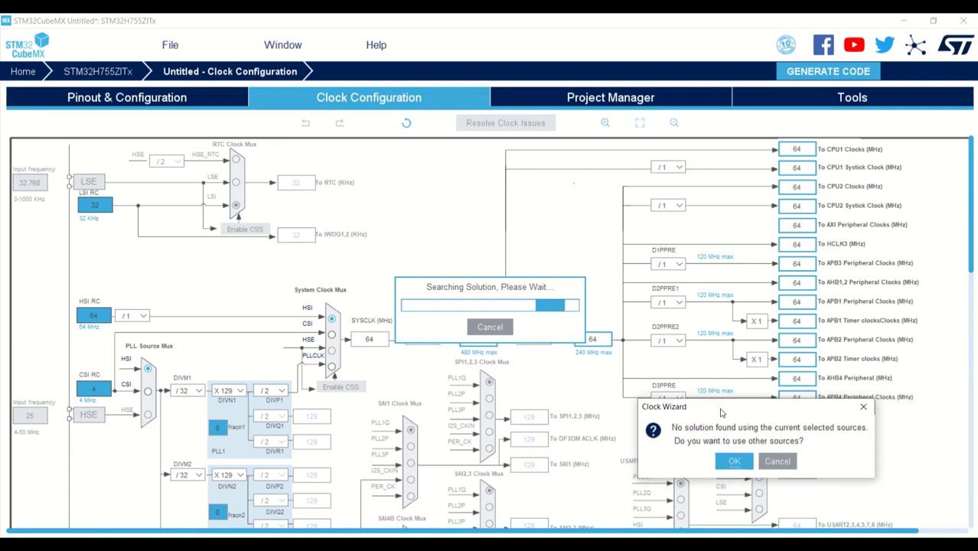
left_click_drag(726, 411, 508, 394)
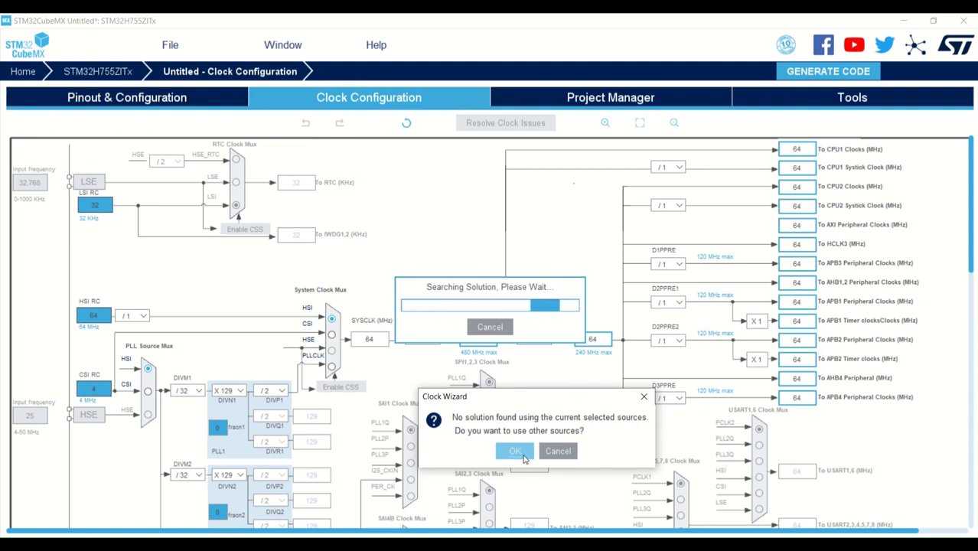
left_click(524, 455)
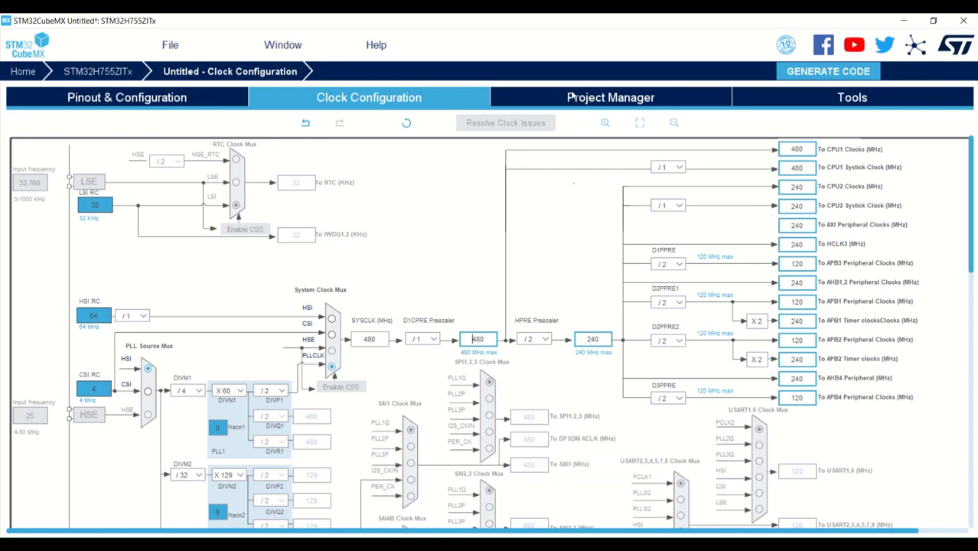
Name the project H755_SyncDualBlinky in the project settings.
left_click(617, 100)
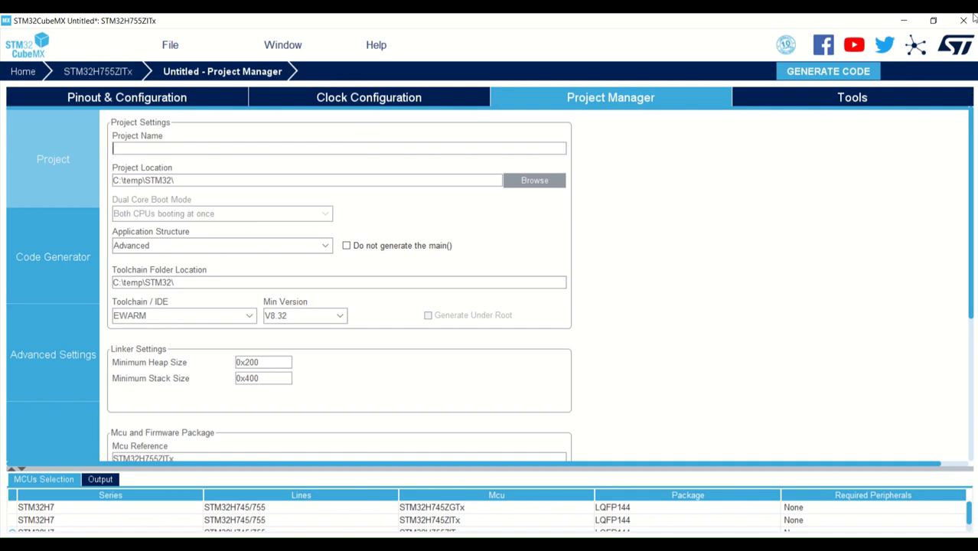
type("H755_")
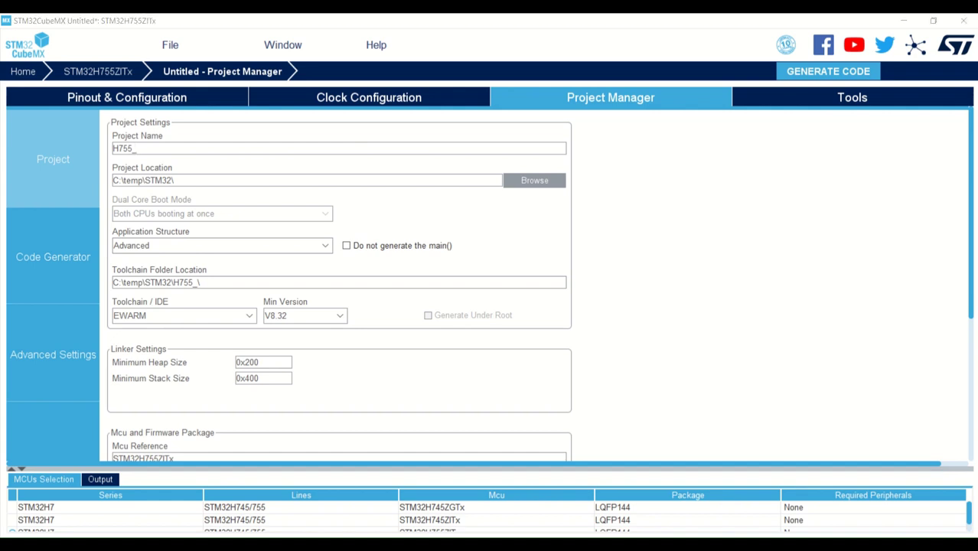
left_click(273, 152)
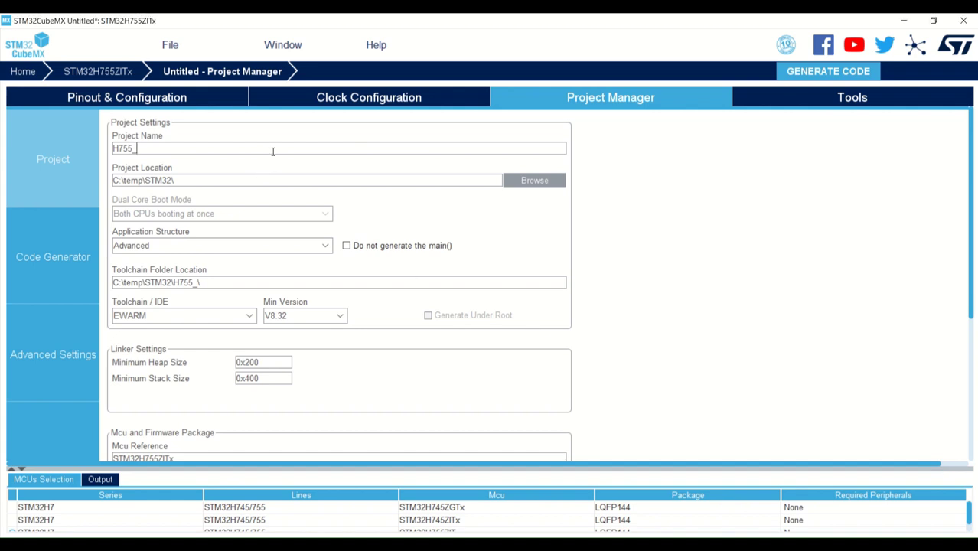
type("SyncDualB")
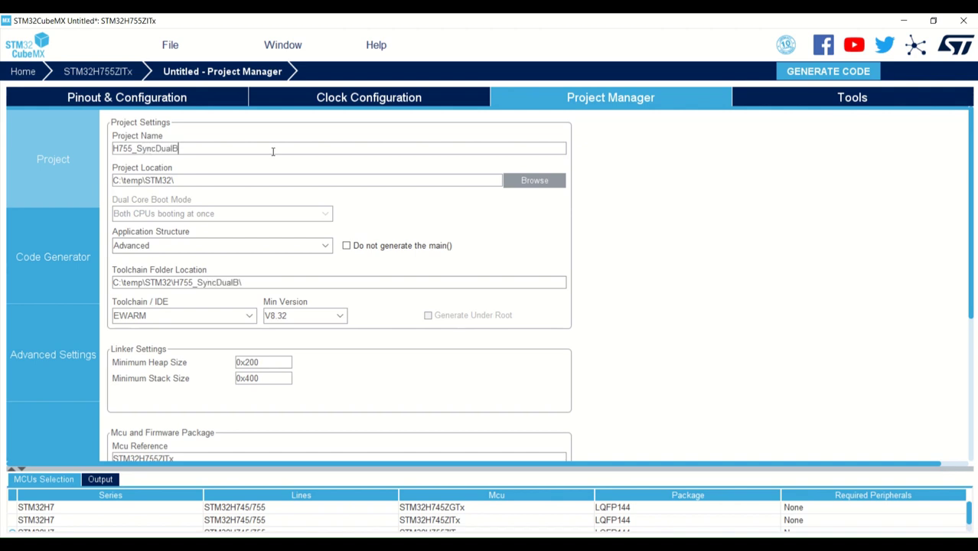
type("linky")
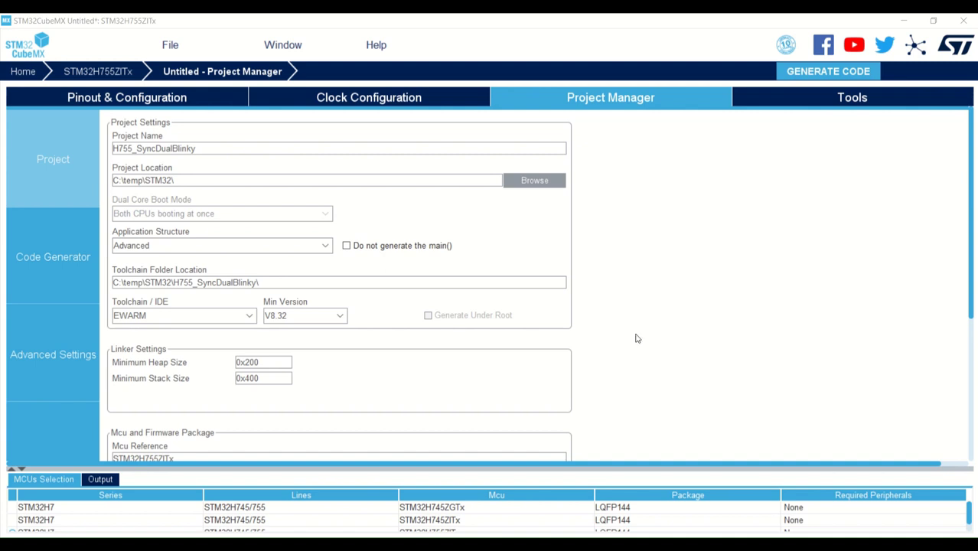
Set the code generator to copy only the necessary library files into the project.
left_click(202, 183)
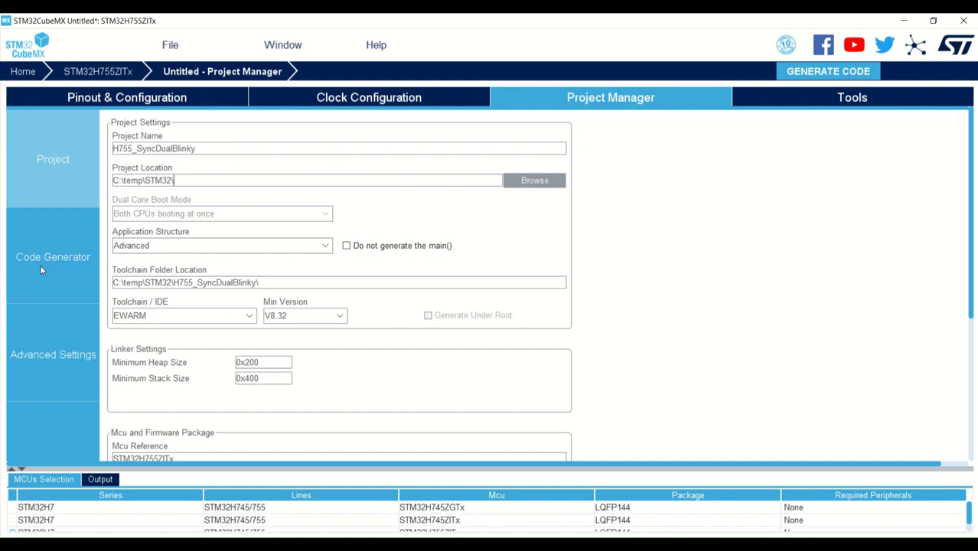
left_click(92, 272)
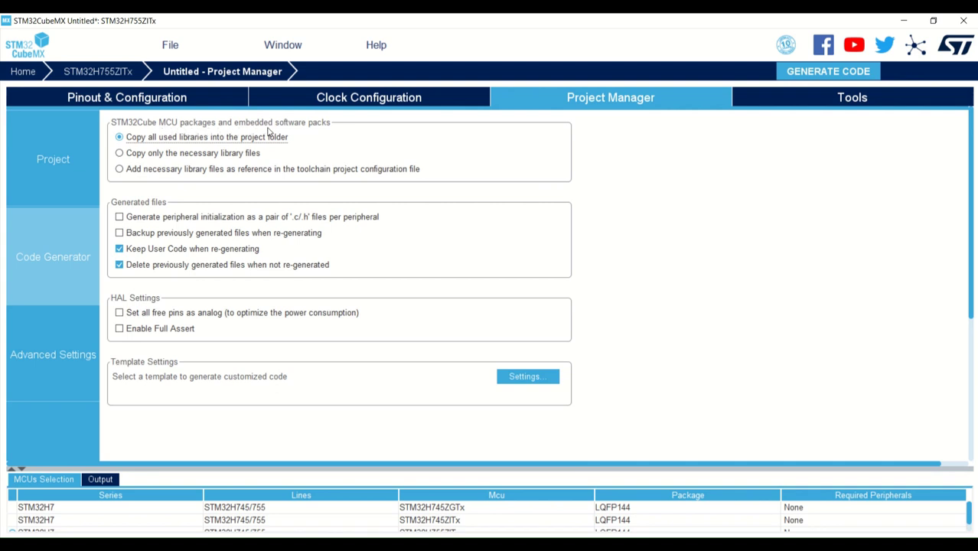
left_click(162, 157)
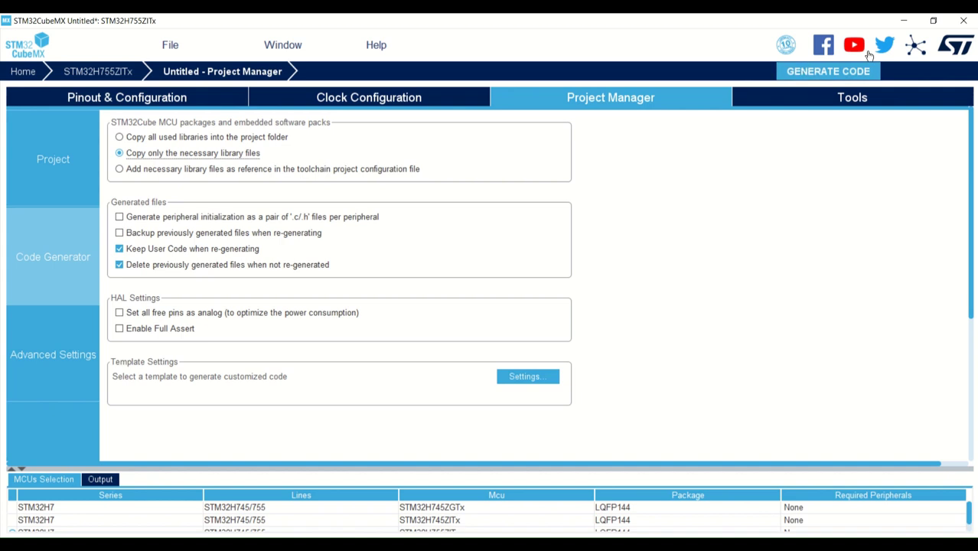
Generate the project code and open the generated project in a maximized IAR Embedded Workbench window.
left_click(797, 73)
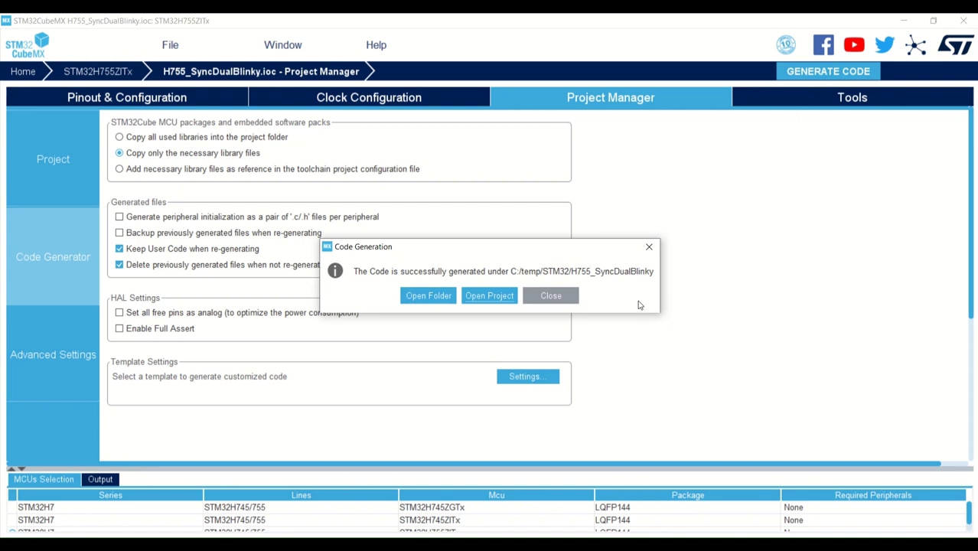
left_click(489, 295)
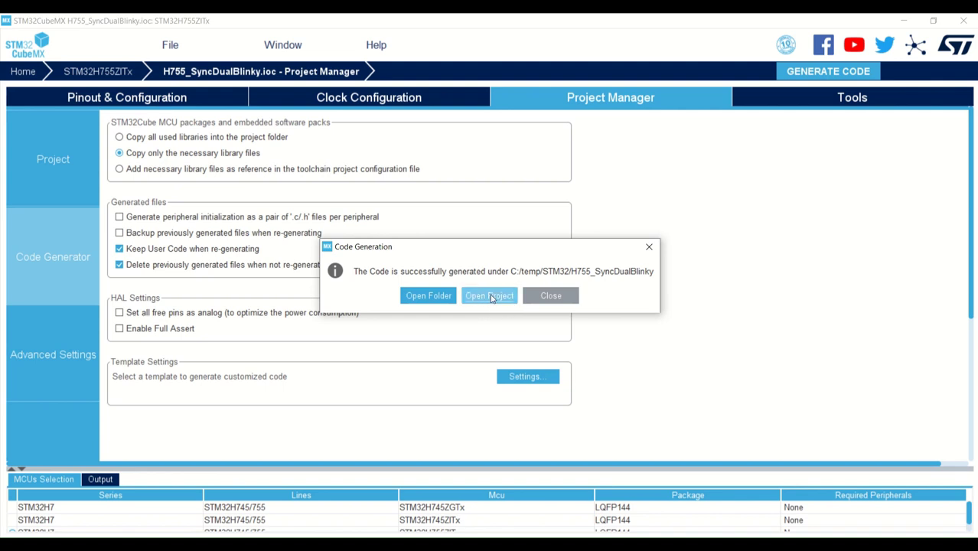
left_click(491, 295)
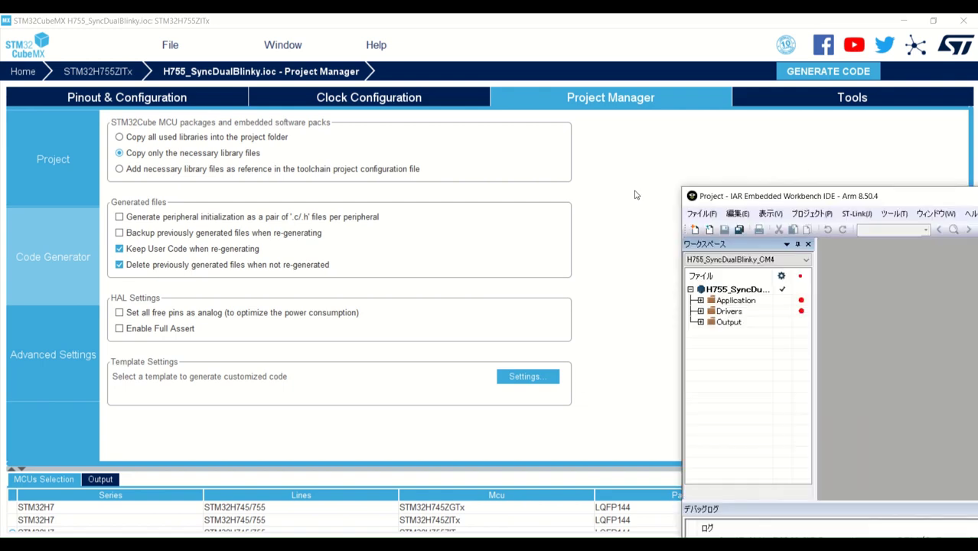
left_click_drag(909, 194, 347, 63)
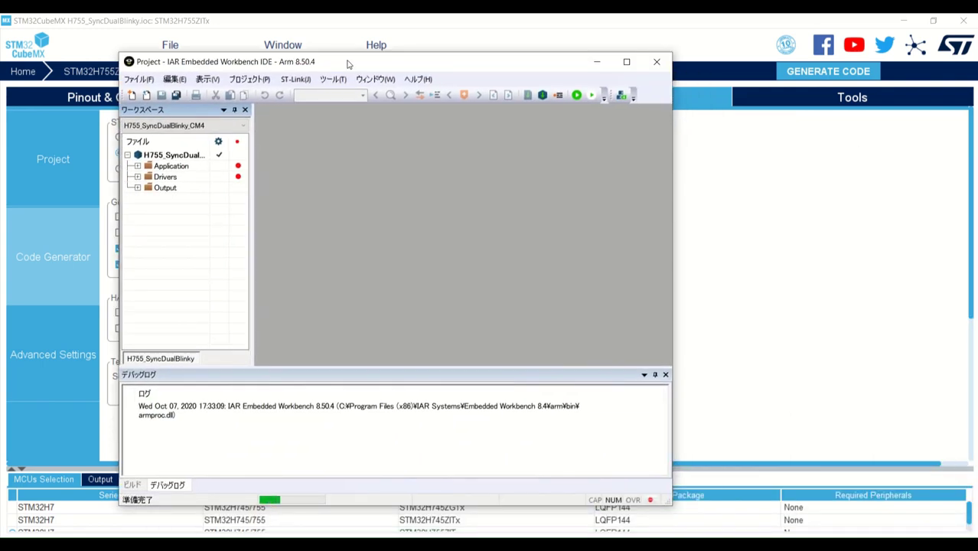
double_click(346, 63)
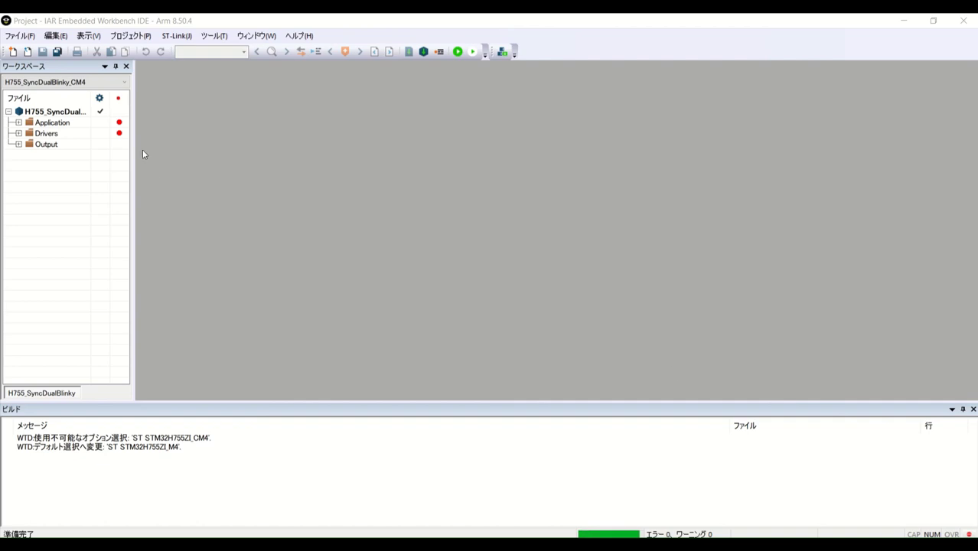
Switch the workspace to the H755_SyncDualBlinky_CM7 configuration and rebuild all of its files.
left_click(92, 82)
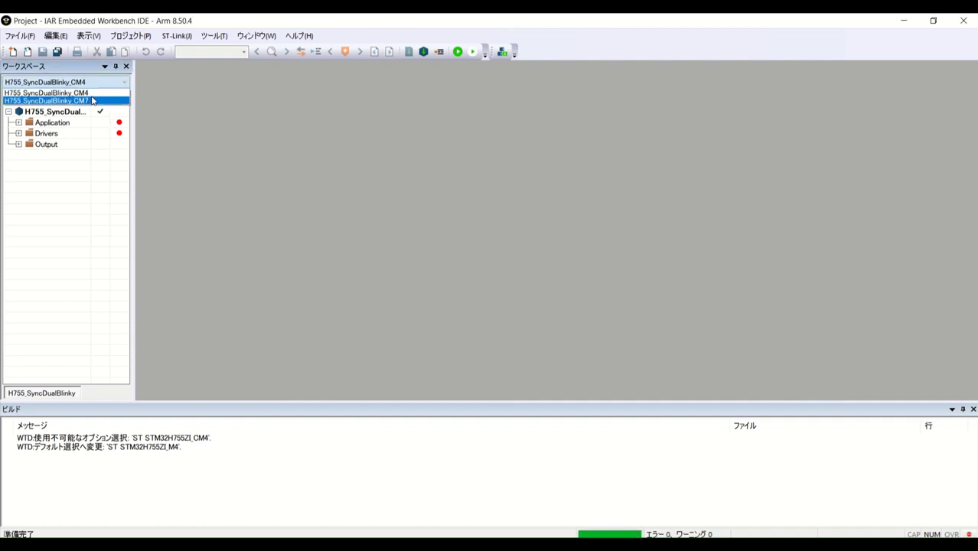
left_click(92, 100)
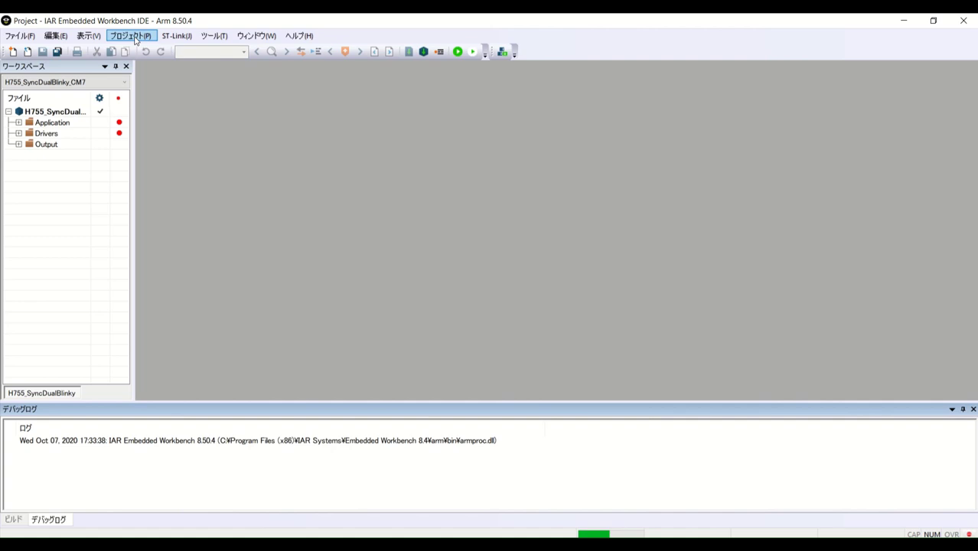
left_click(134, 40)
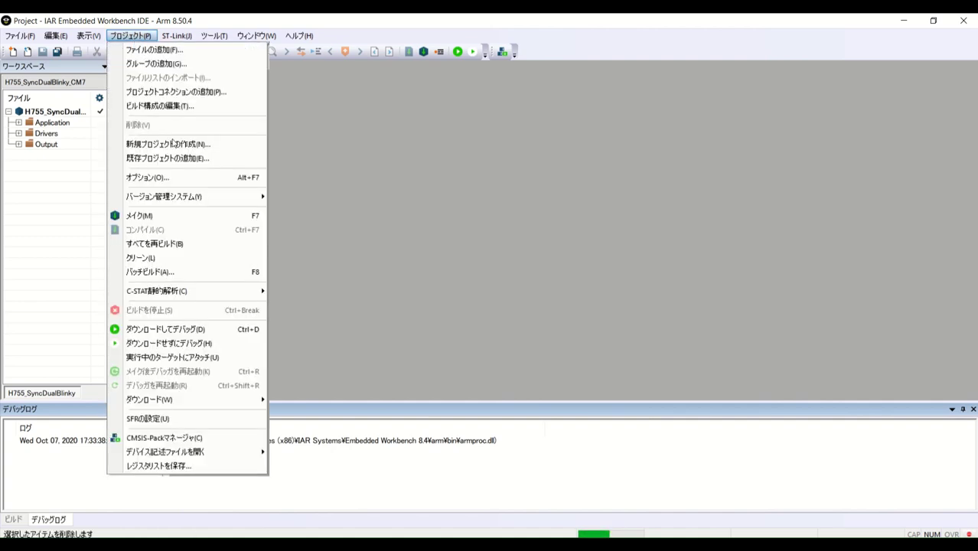
left_click(209, 249)
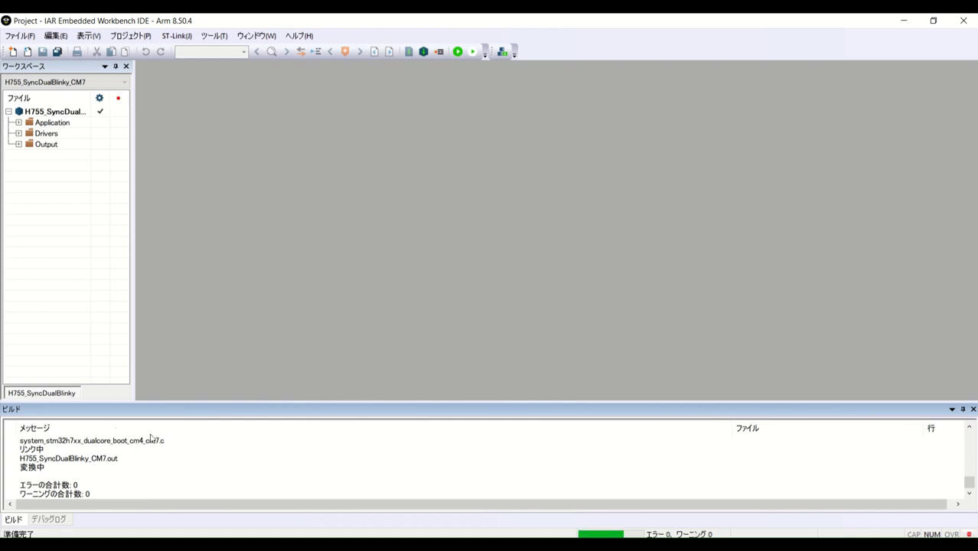
Switch the workspace to the H755_SyncDualBlinky_CM4 configuration and rebuild all of its files.
left_click(123, 83)
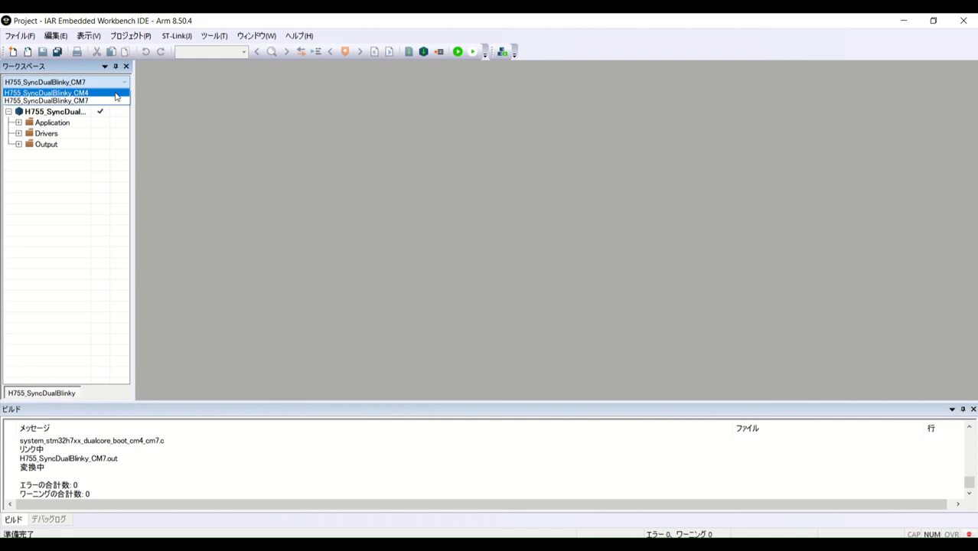
left_click(115, 93)
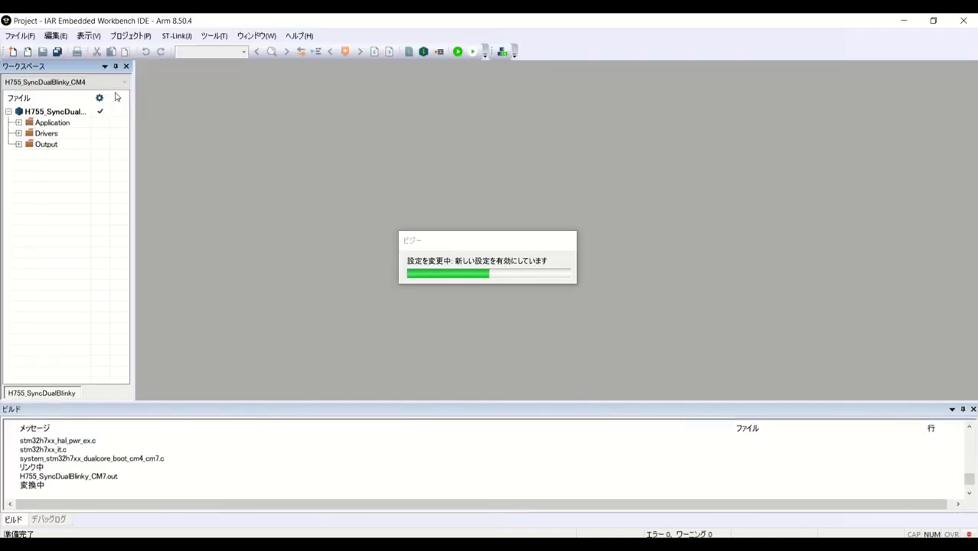
left_click(134, 36)
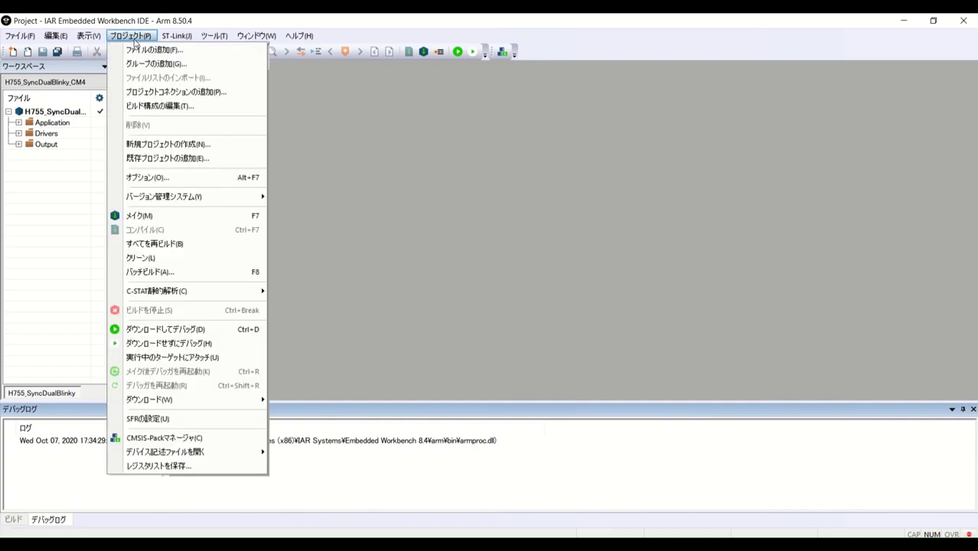
mouse_move(192, 292)
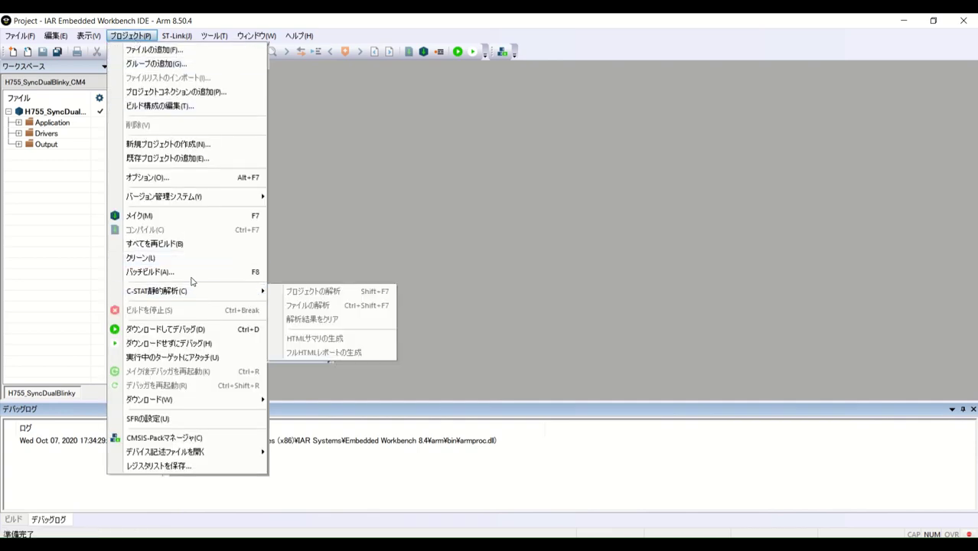
left_click(192, 245)
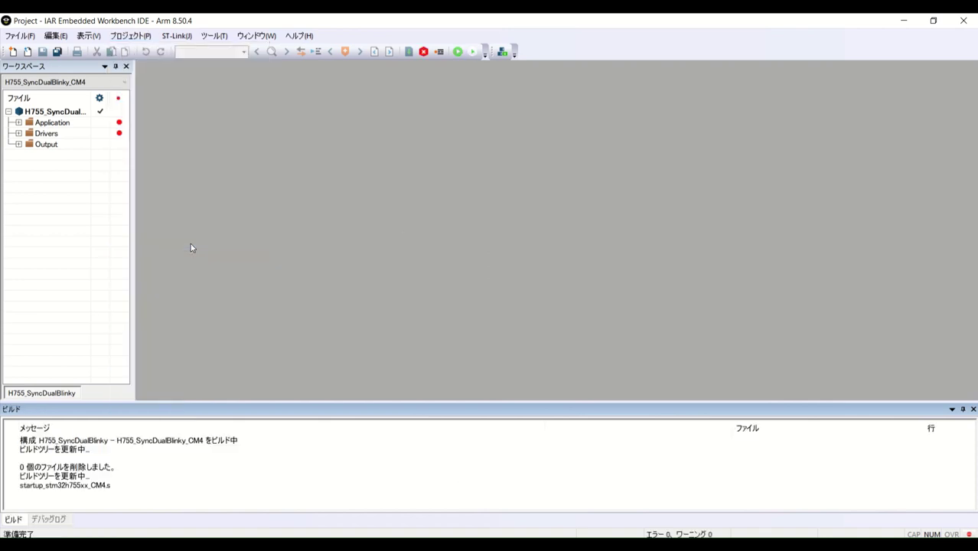